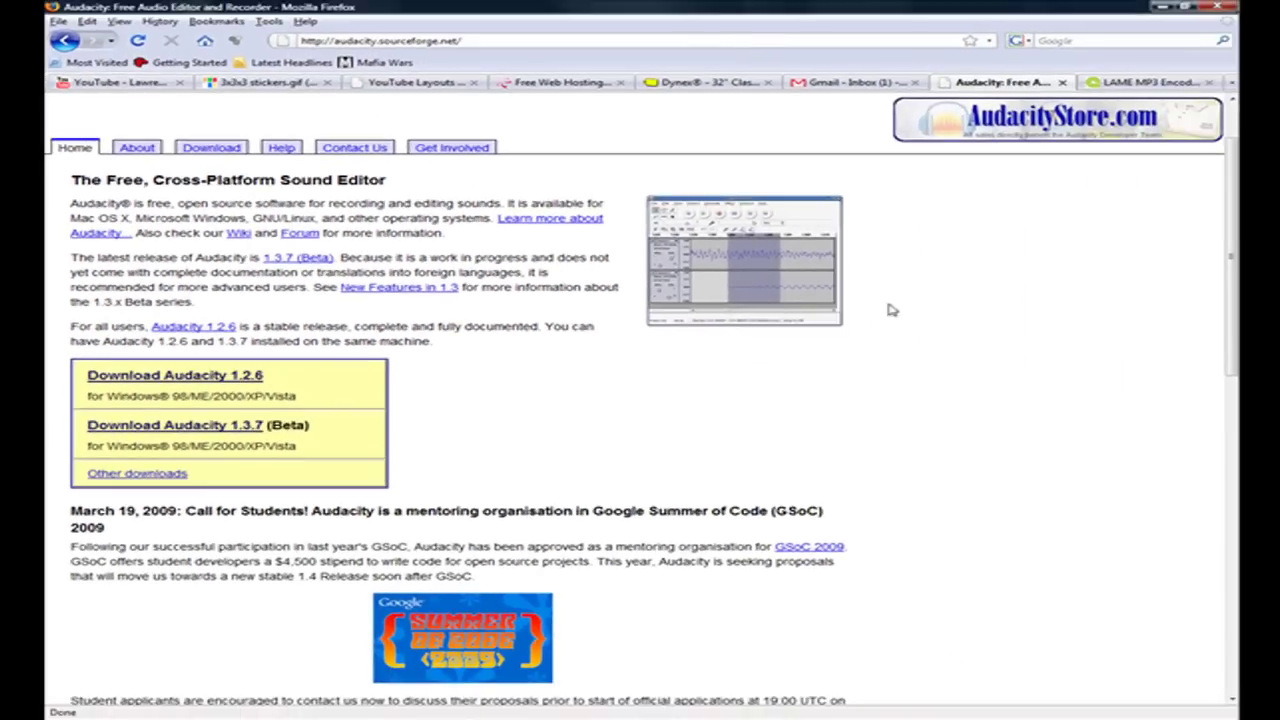
Show the LAME software downloads page and browse in Windows Explorer to the Program Files (x86) folder on drive C:
left_click(1143, 83)
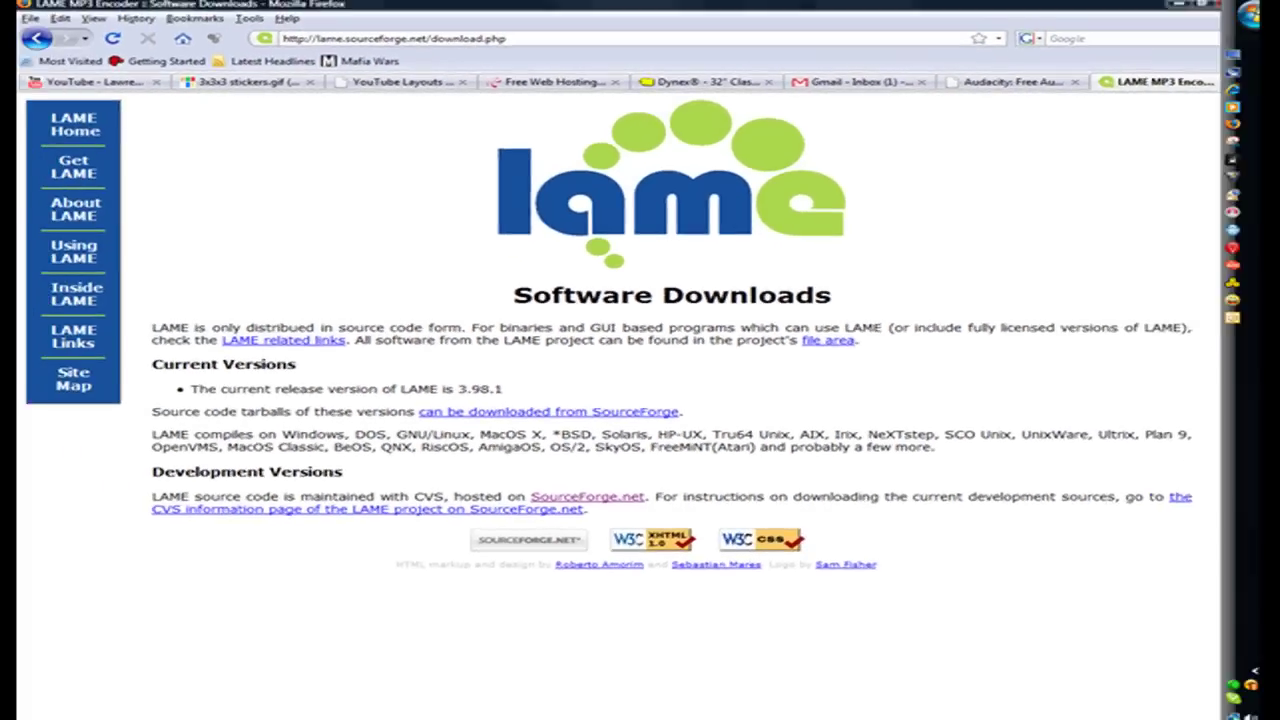
left_click(1210, 20)
left_click(1148, 253)
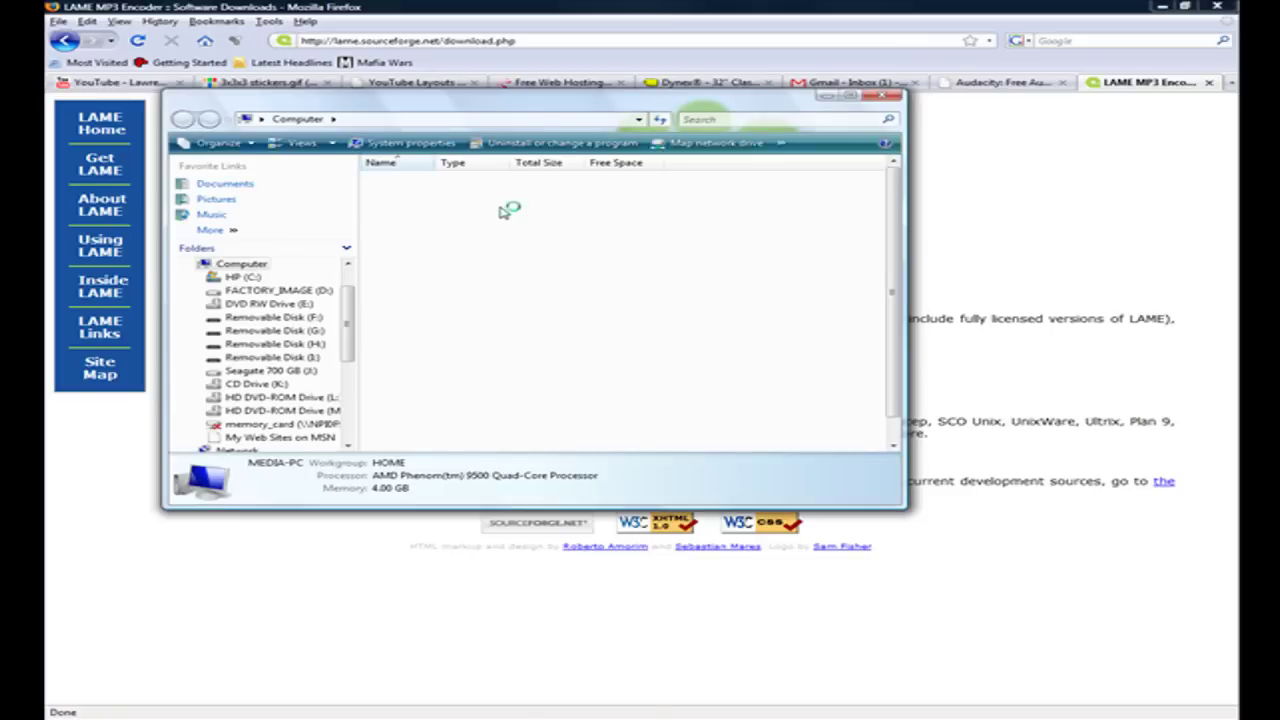
double_click(390, 208)
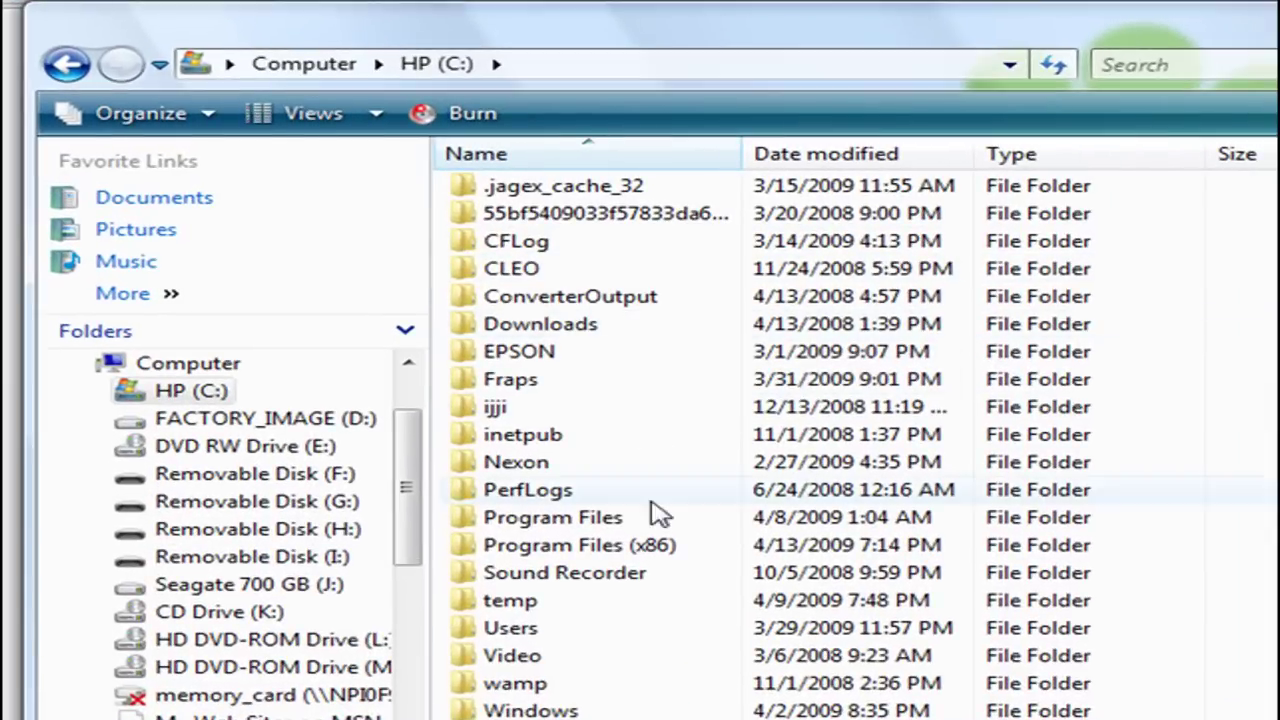
double_click(674, 549)
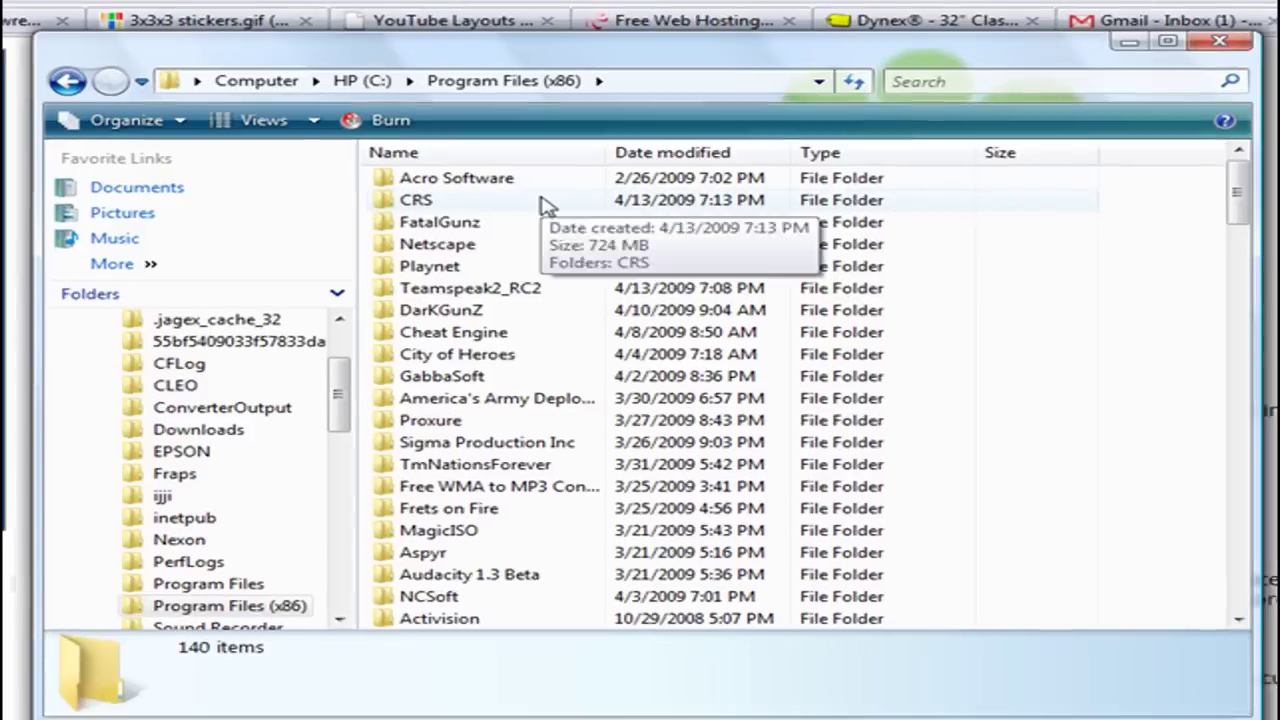
Search Program Files (x86) for "aud", inspect the LAME Encoder folder inside the Audacity folder, and return to the browser
left_click(545, 200)
left_click(900, 82)
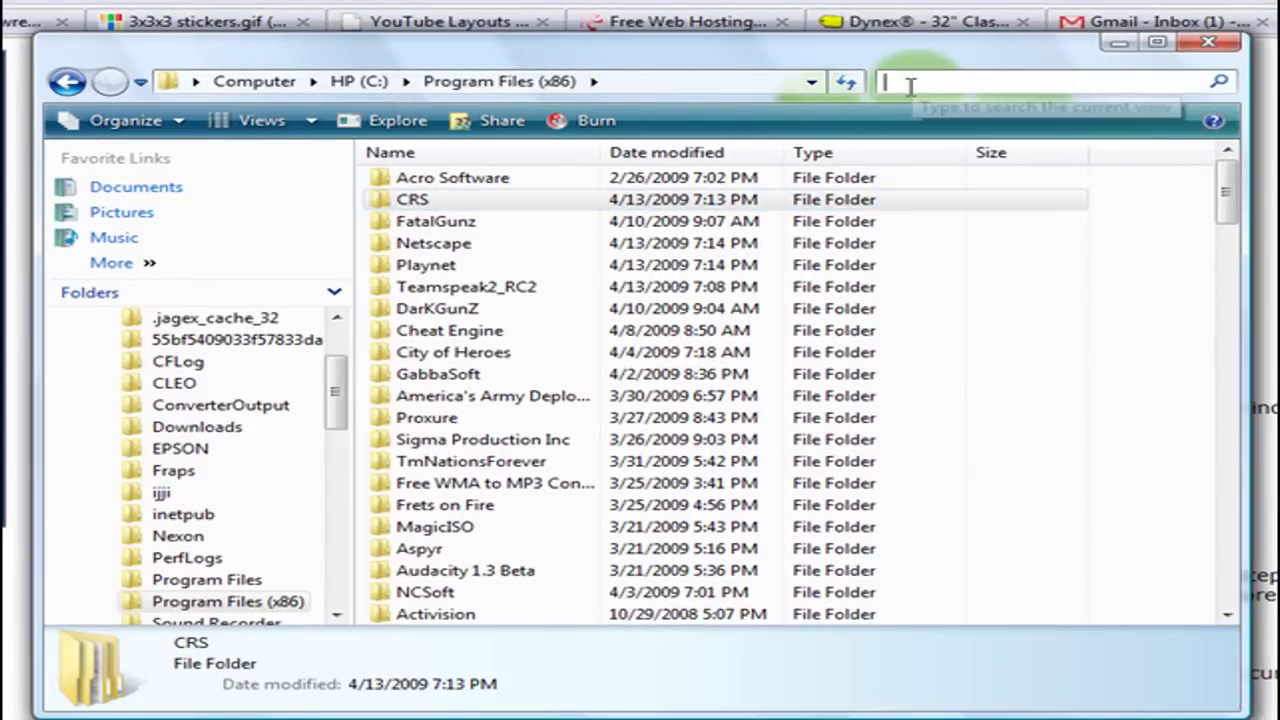
type("aud")
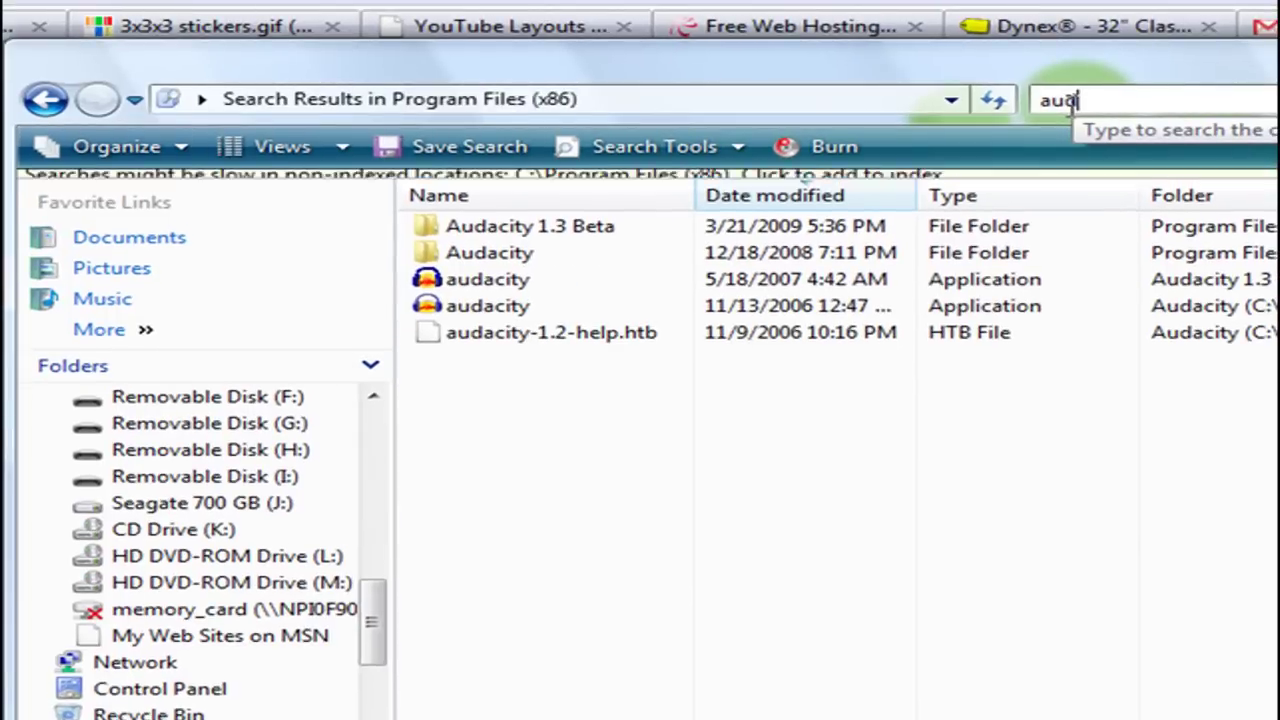
double_click(606, 281)
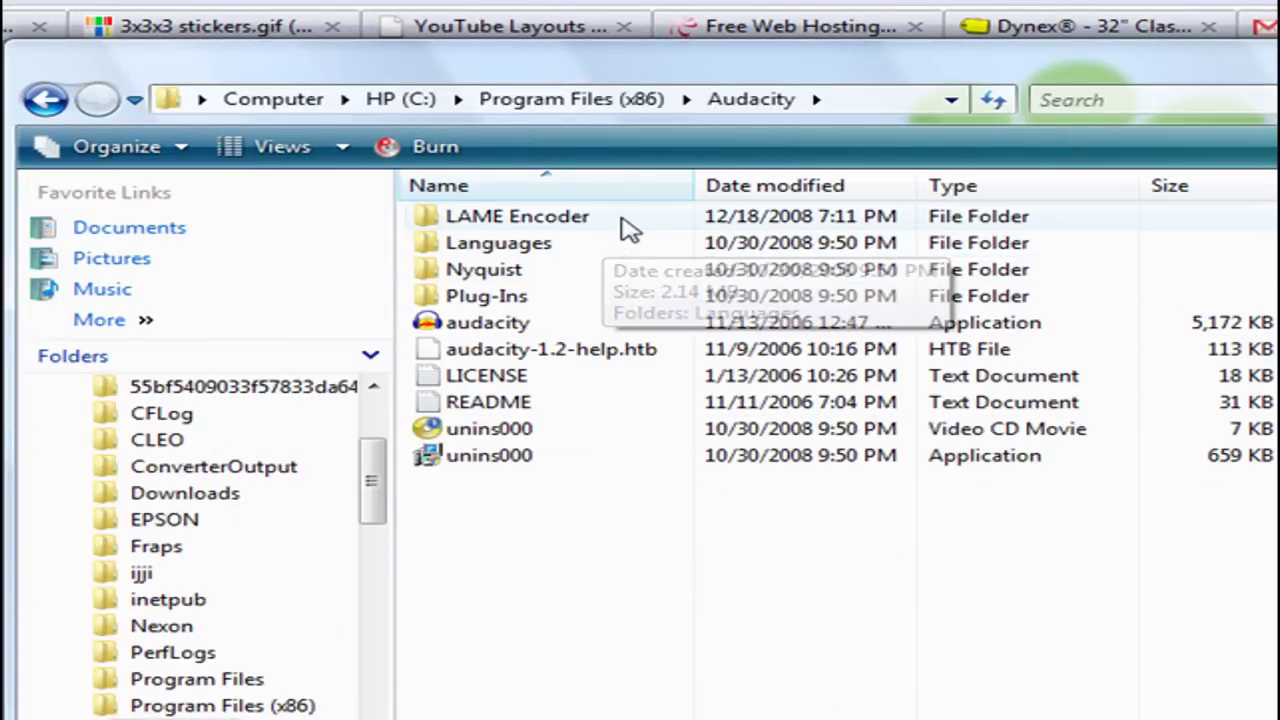
double_click(625, 218)
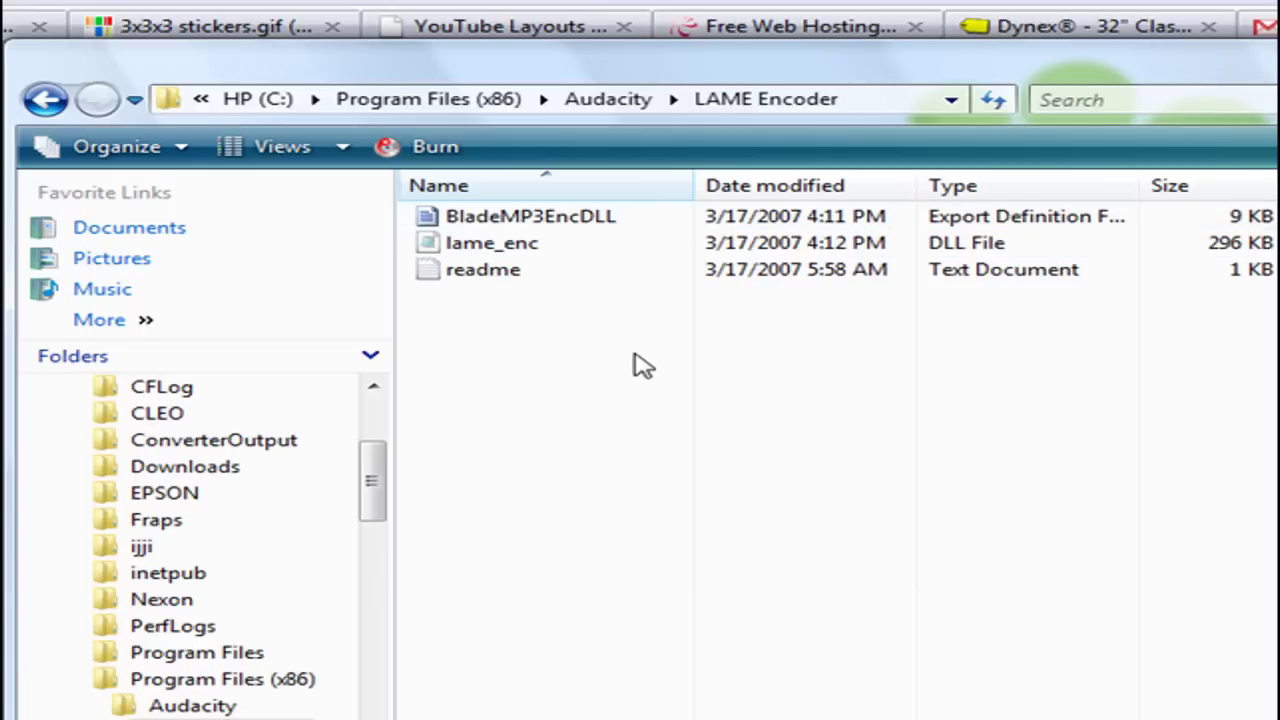
left_click(612, 99)
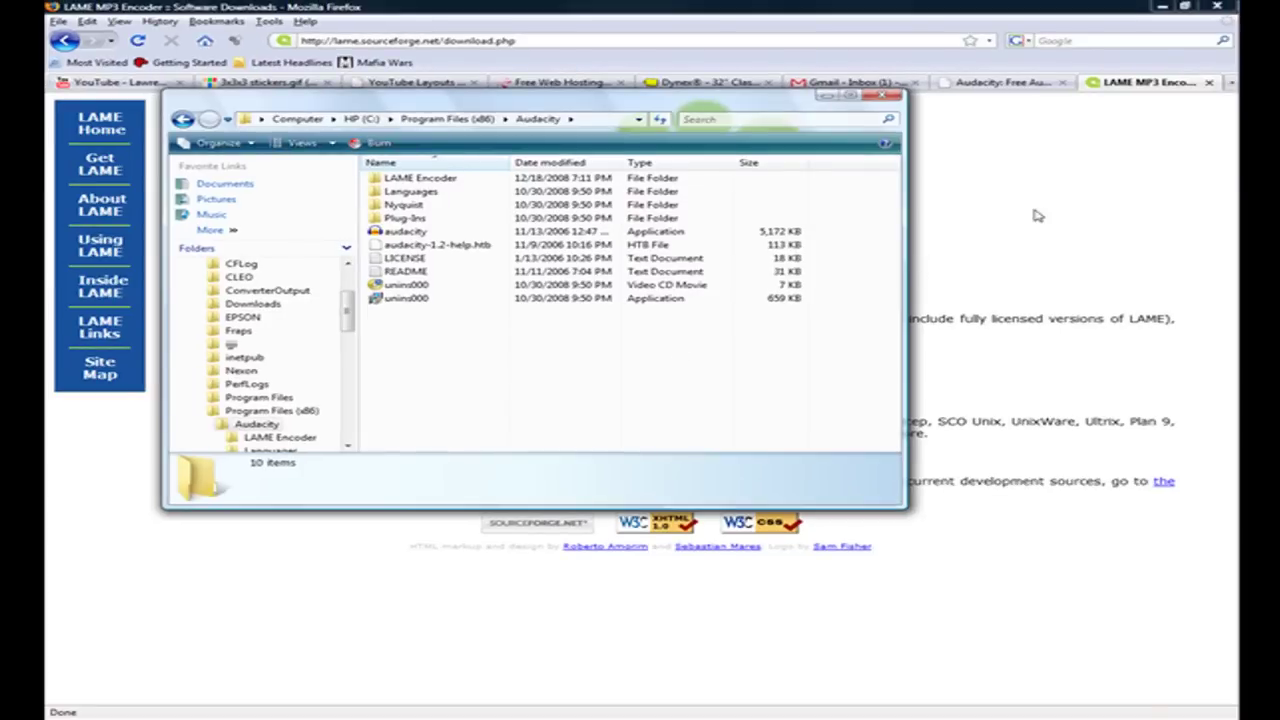
left_click(1037, 215)
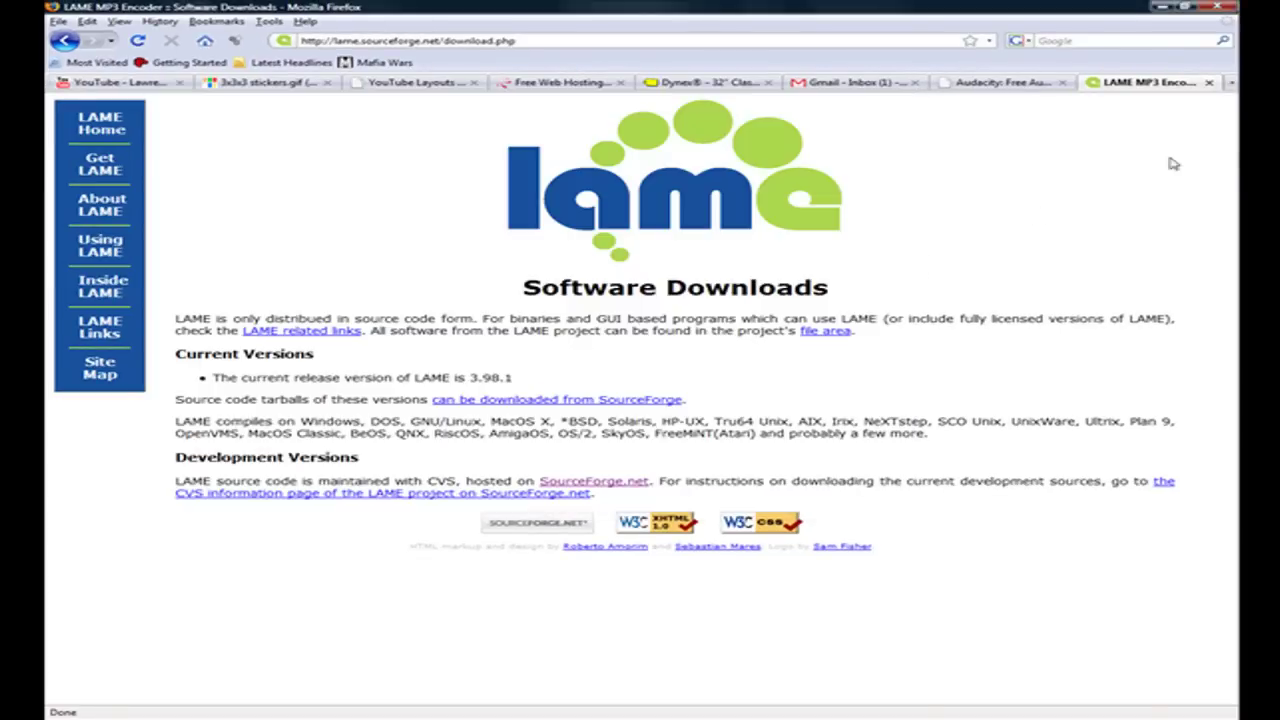
Switch to Audacity and open the audio file "Coldplay - Viva La Vida" from the Music folder
left_click(1229, 206)
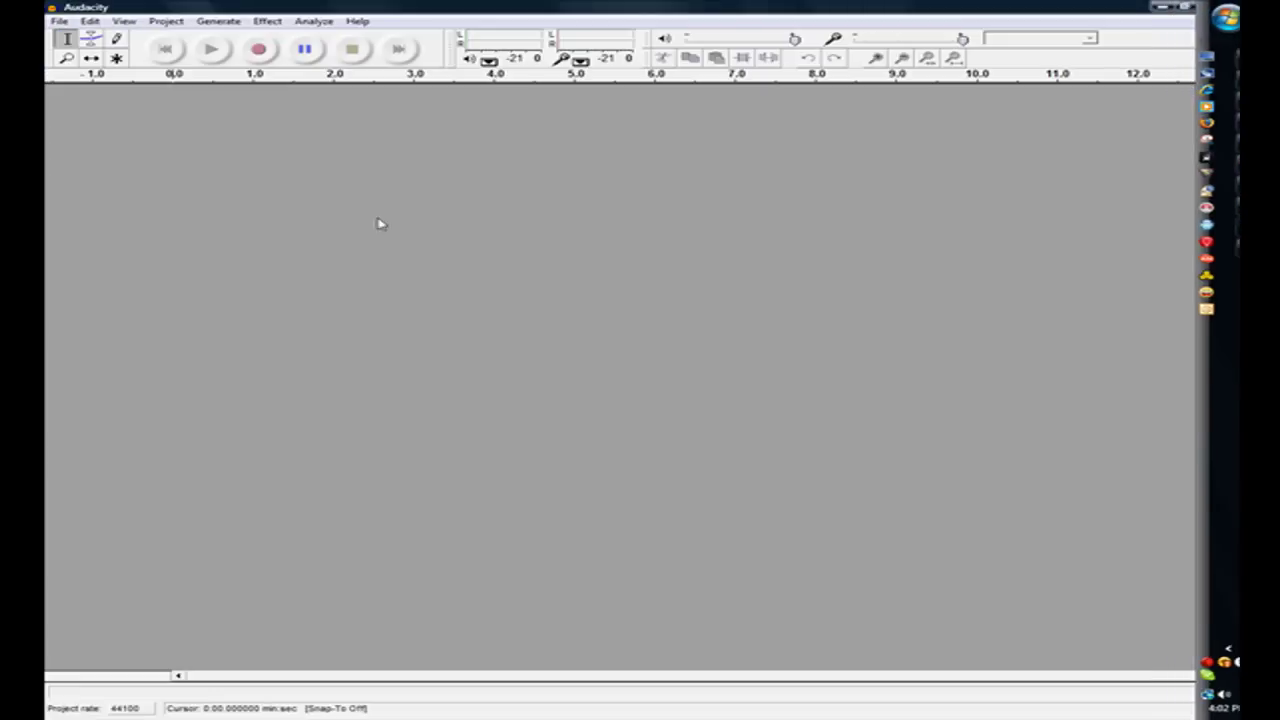
key("ctrl+o")
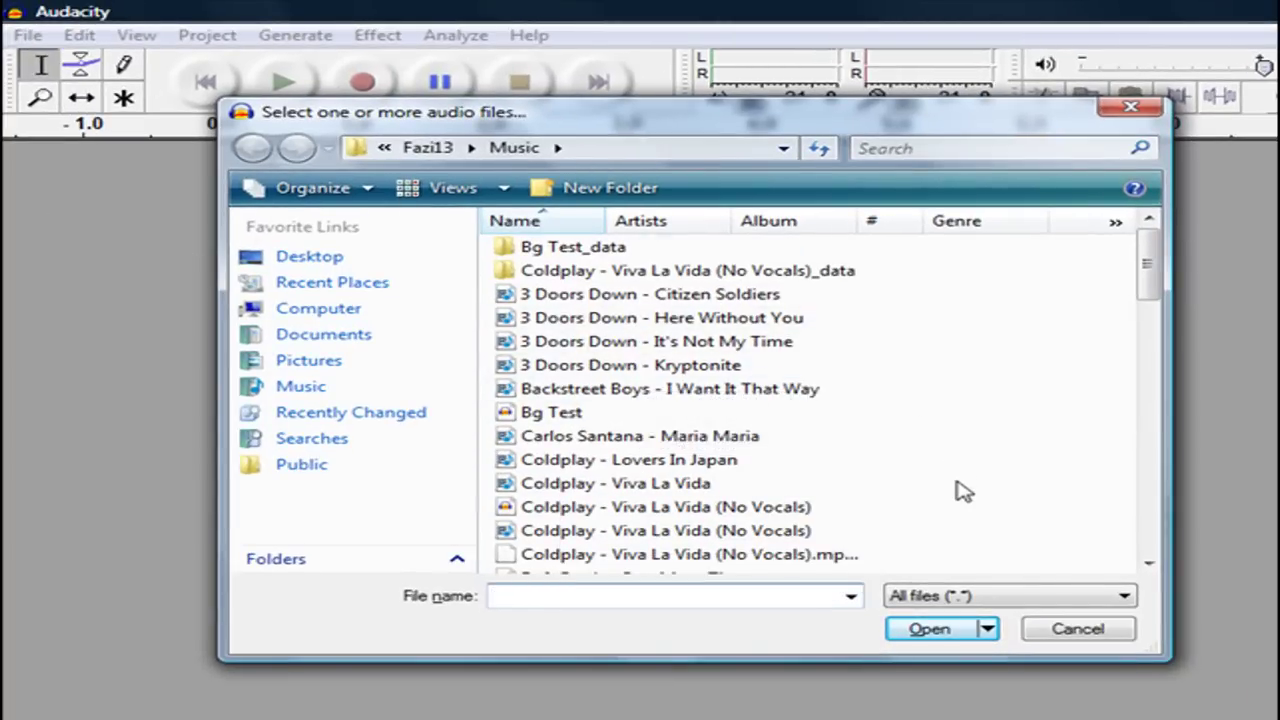
double_click(640, 483)
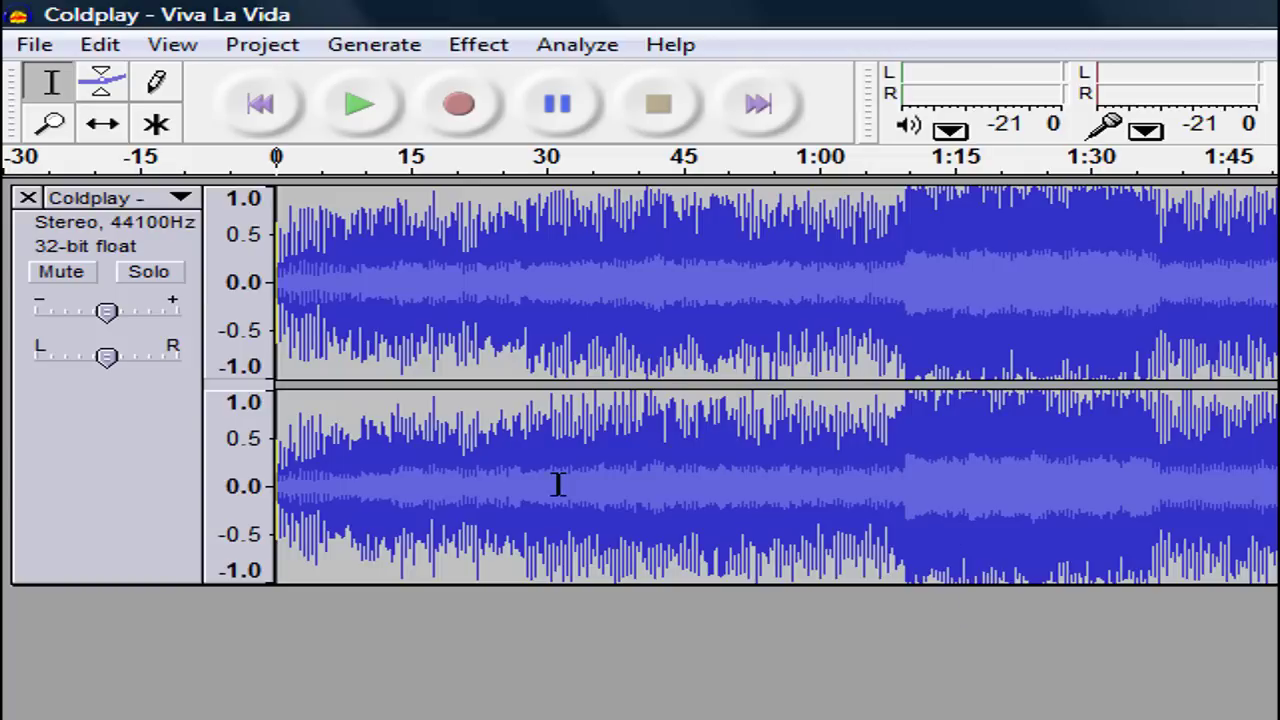
Play the original song from about 30 seconds and again from about 45 seconds, and stop playback
left_click(549, 265)
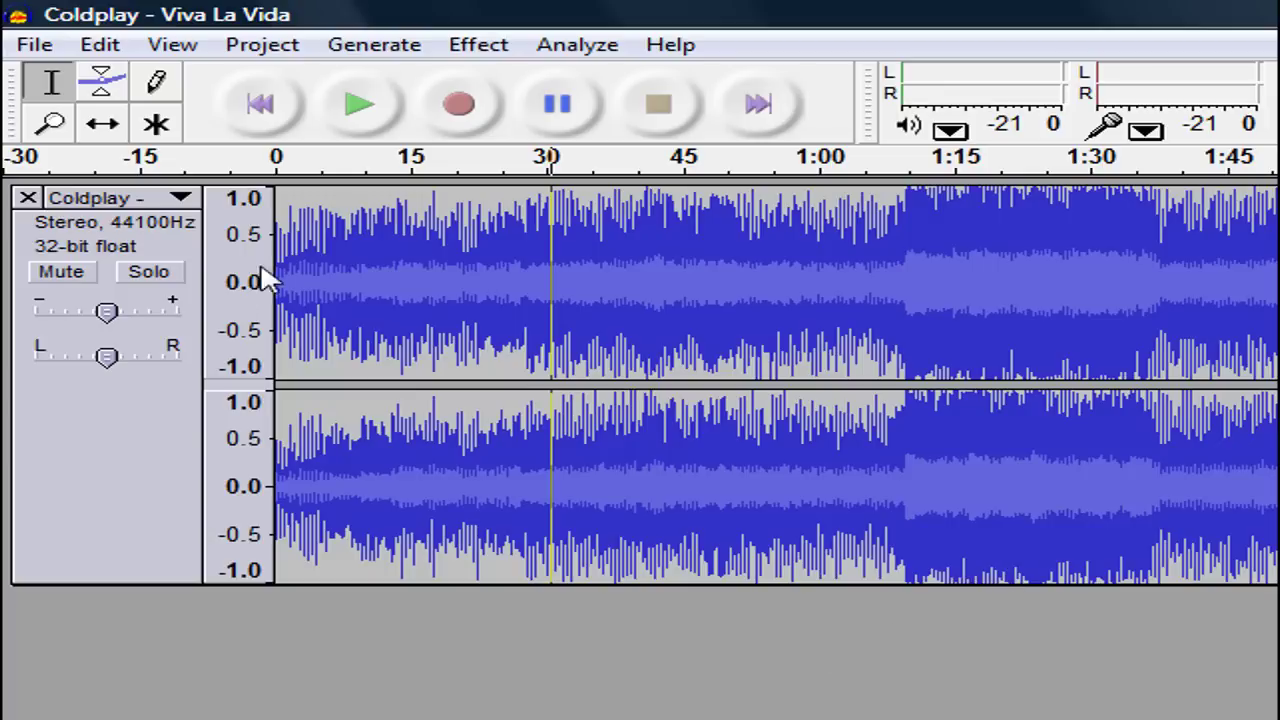
left_click(345, 128)
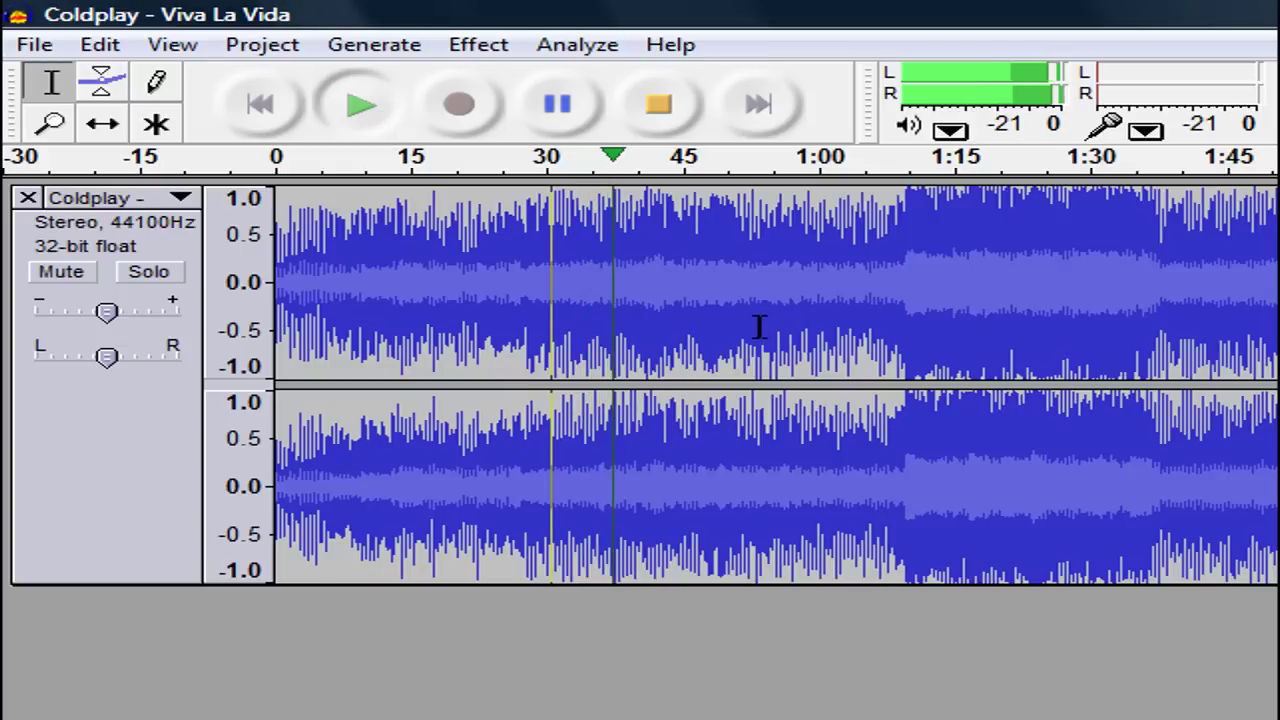
left_click(686, 306)
left_click(566, 118)
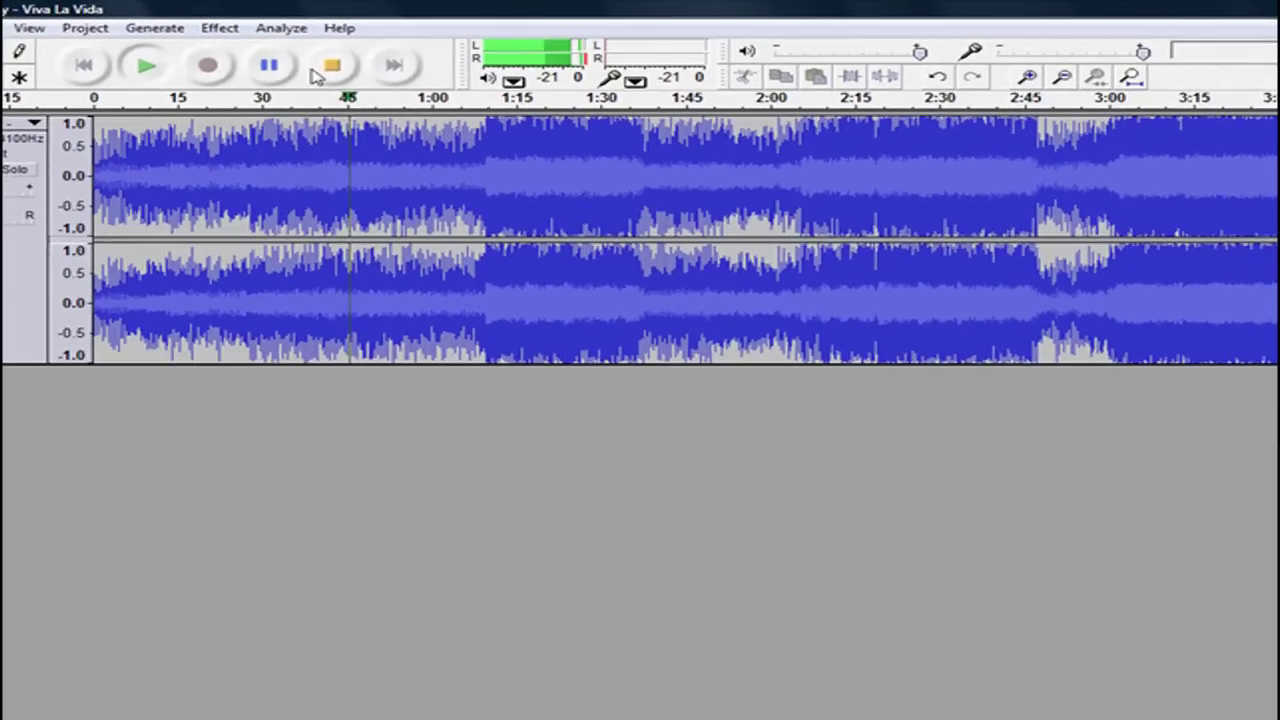
left_click(421, 75)
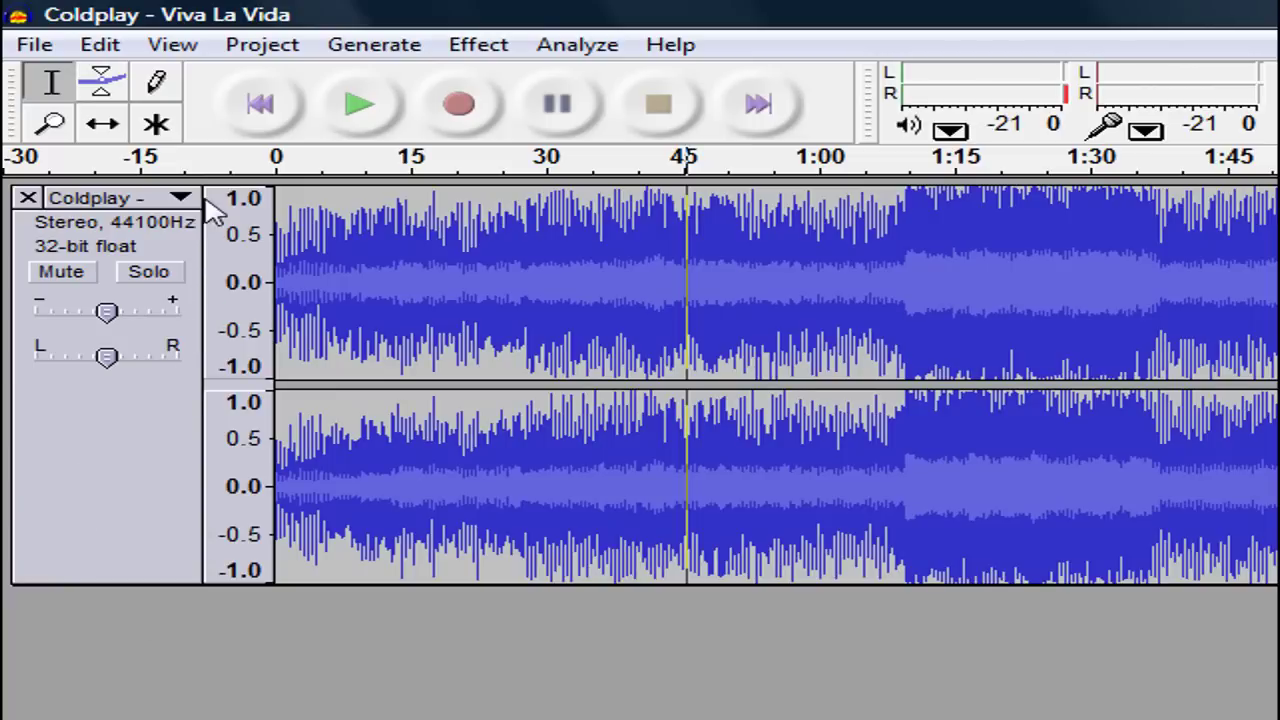
Split the song's stereo track into separate left and right channel tracks
left_click(182, 199)
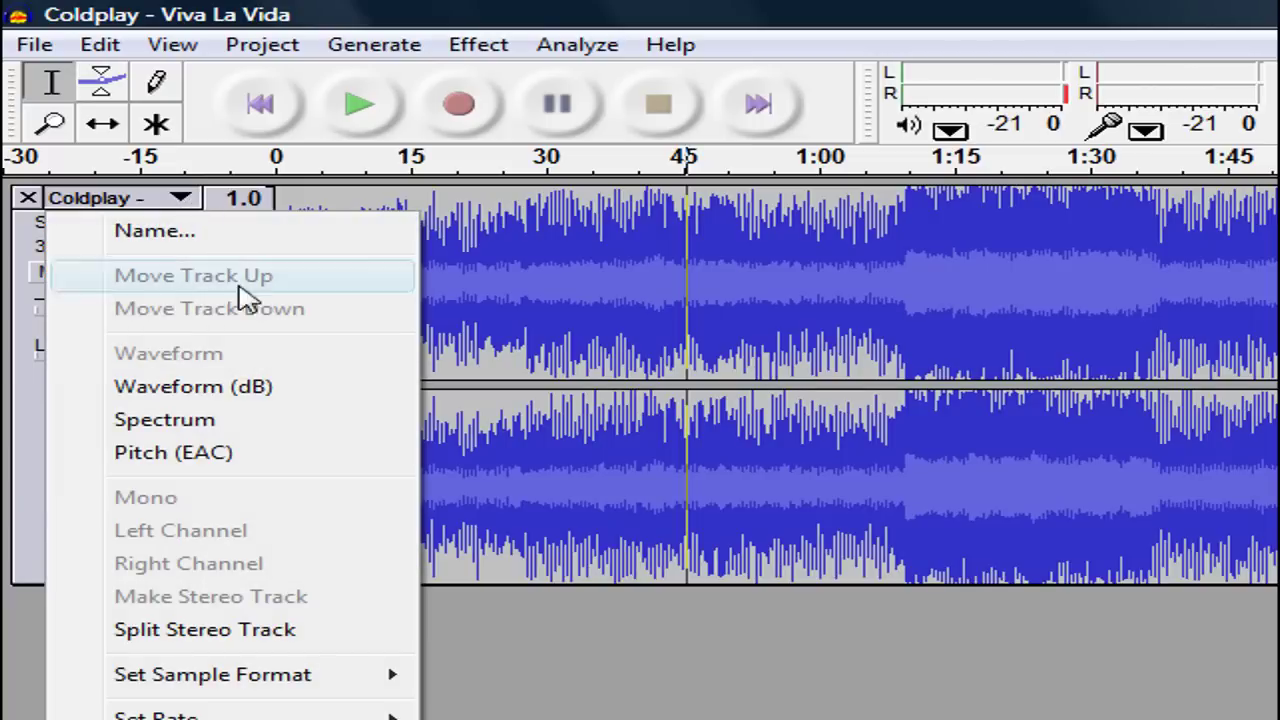
left_click(190, 630)
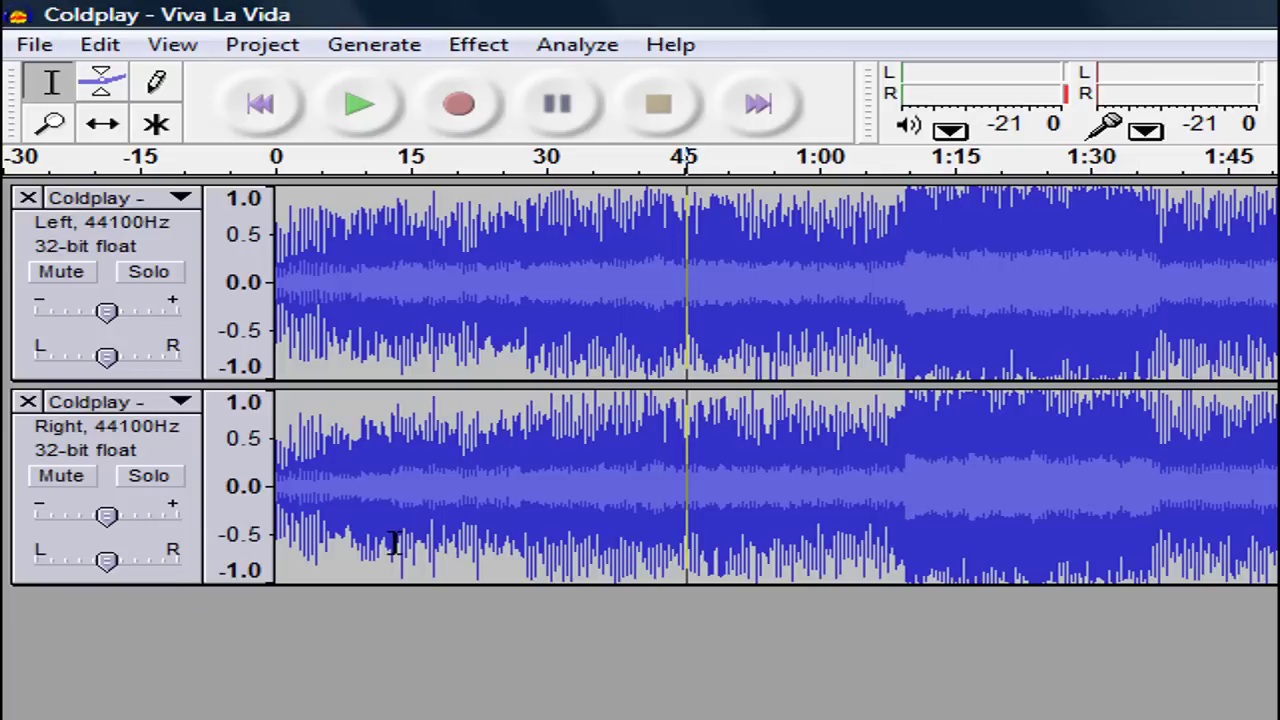
Apply the Invert effect to the entire right channel track
left_click(173, 440)
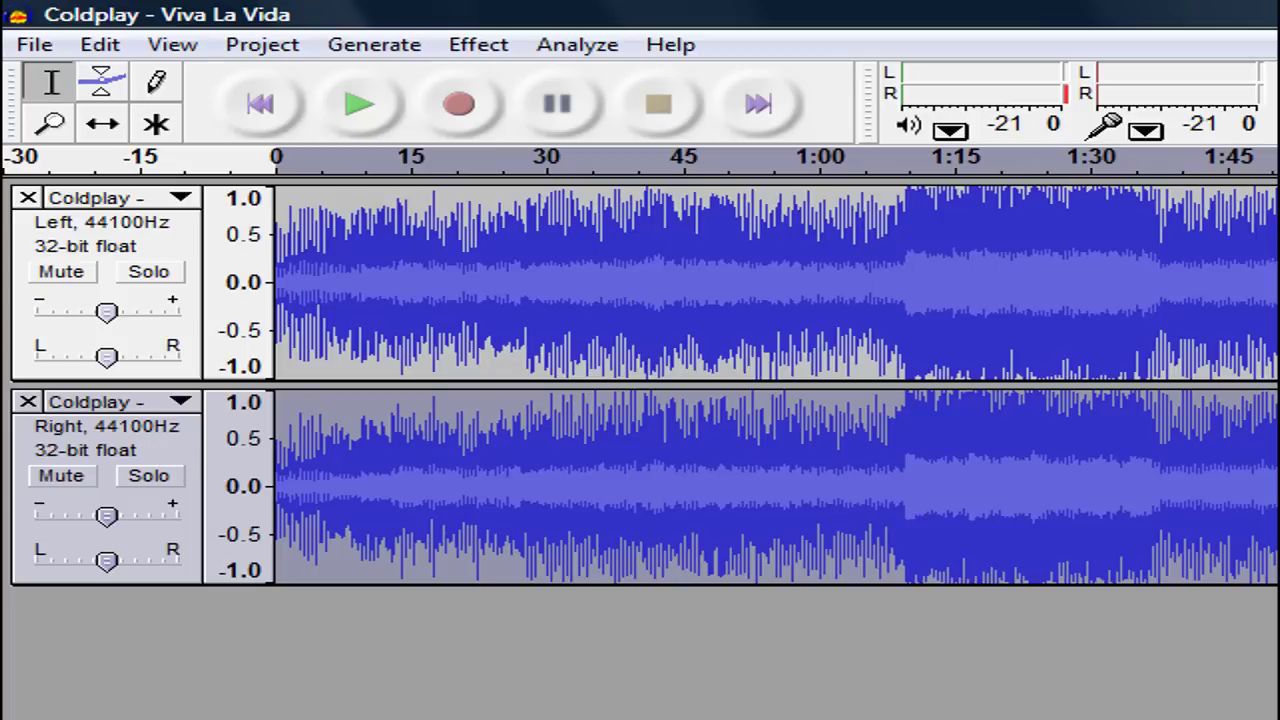
left_click(258, 398)
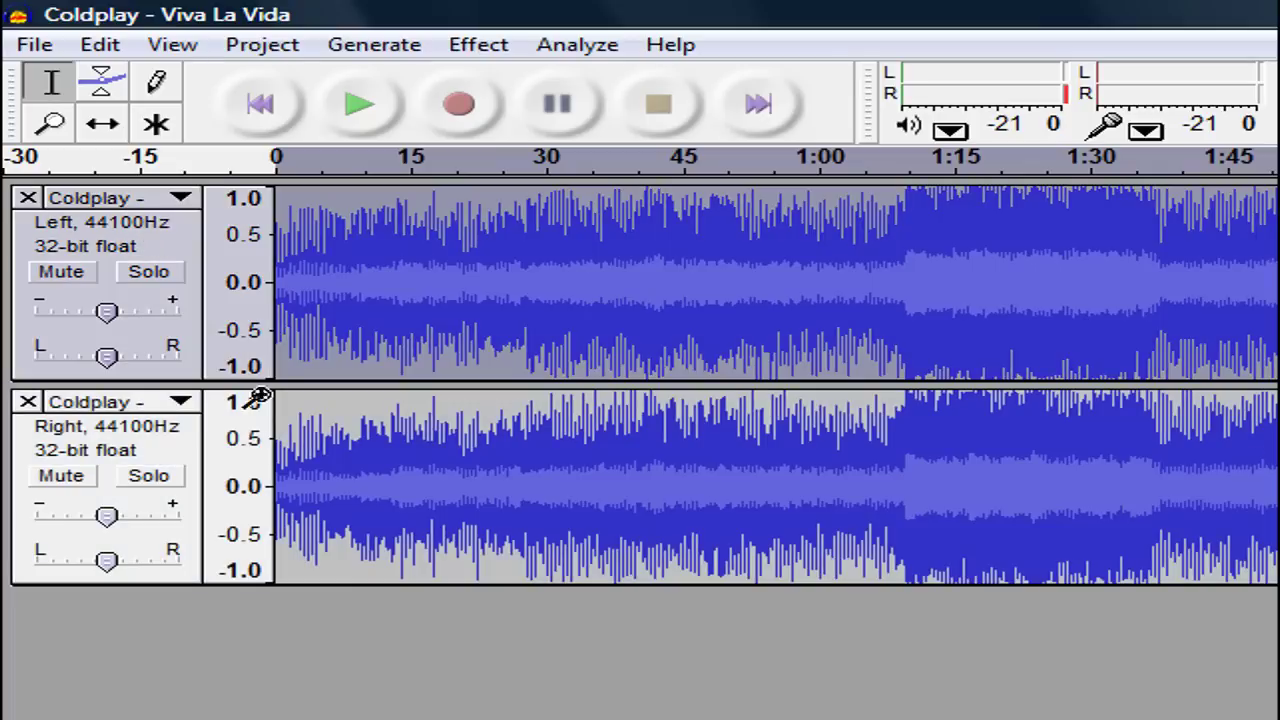
left_click(185, 444)
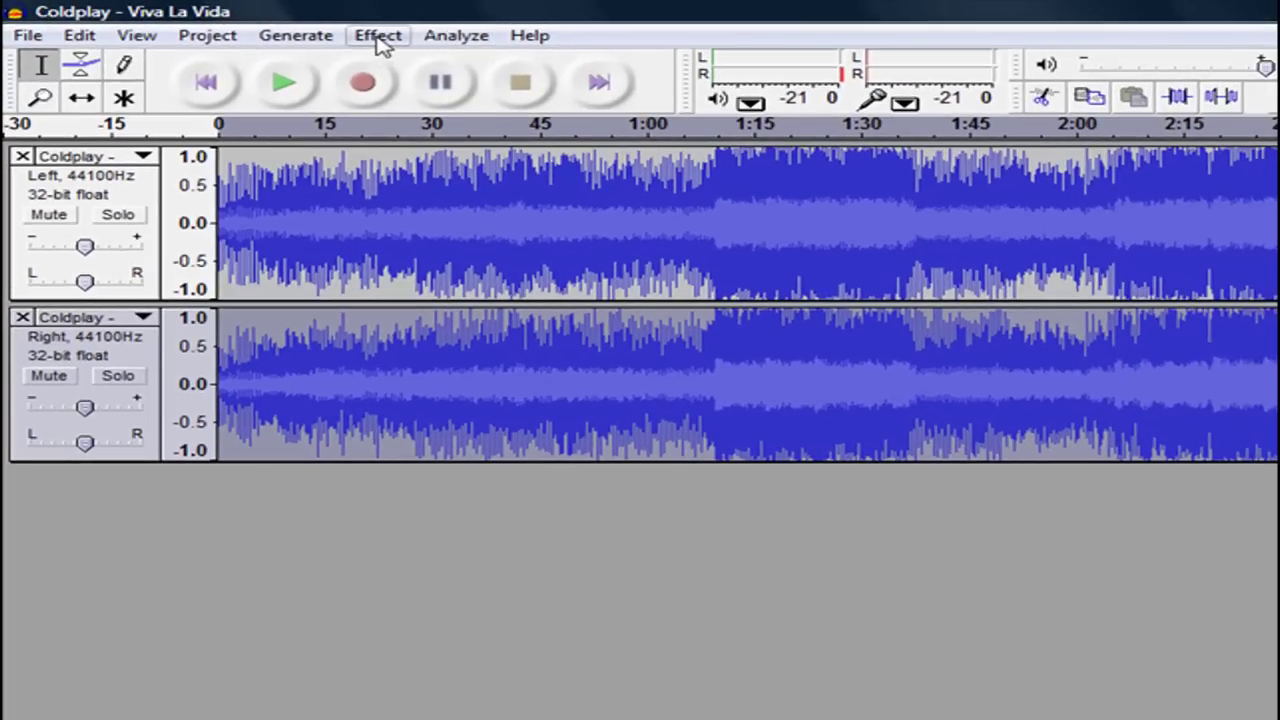
left_click(378, 35)
left_click(507, 416)
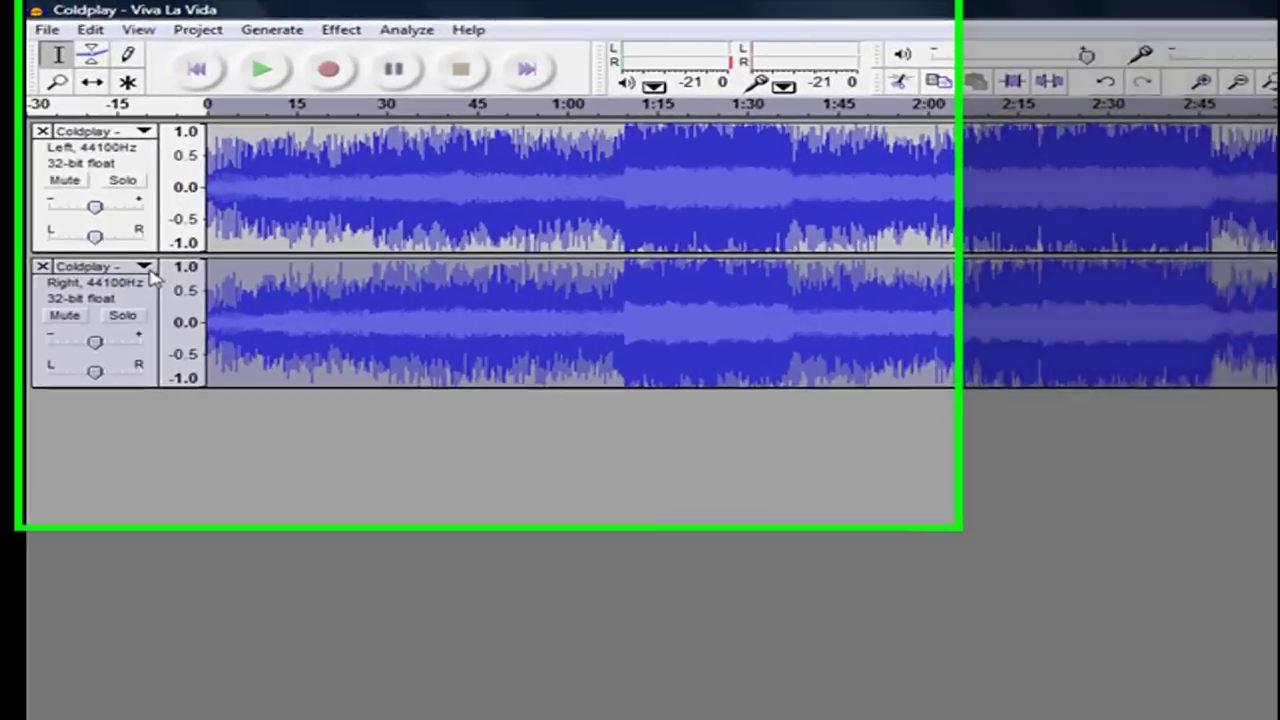
Set both the right and left channel tracks to Mono
left_click(128, 188)
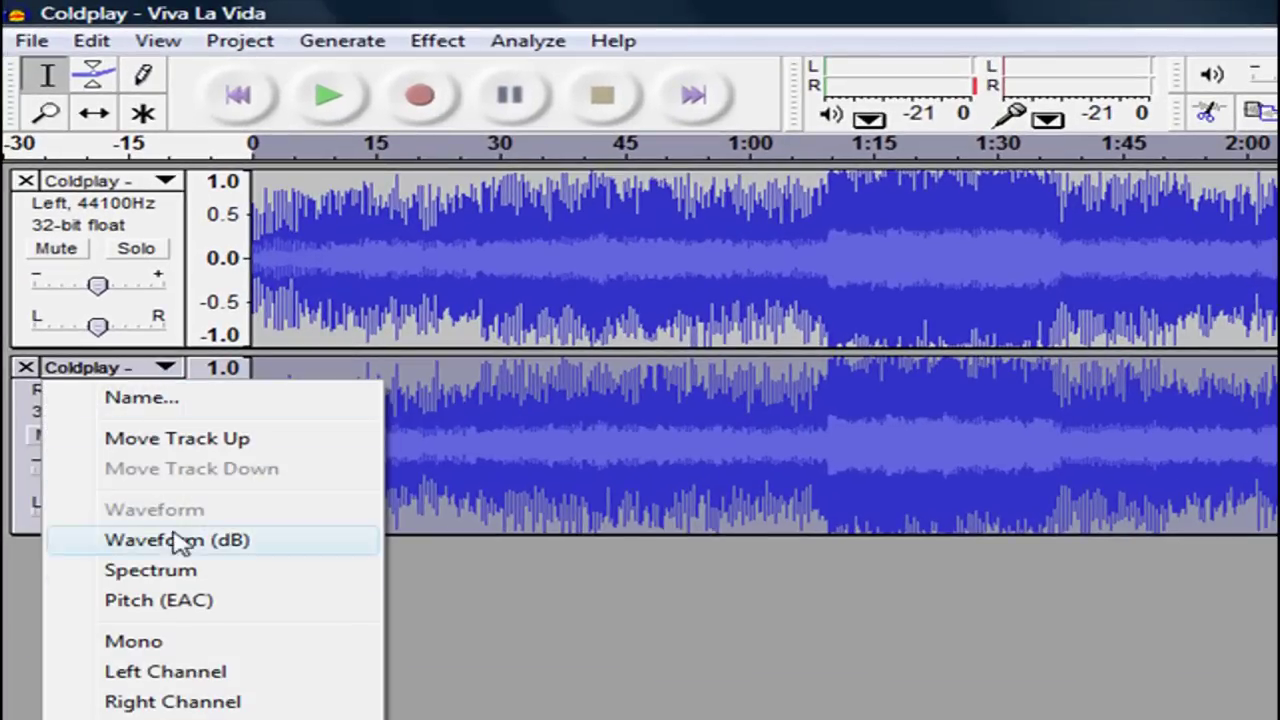
left_click(177, 643)
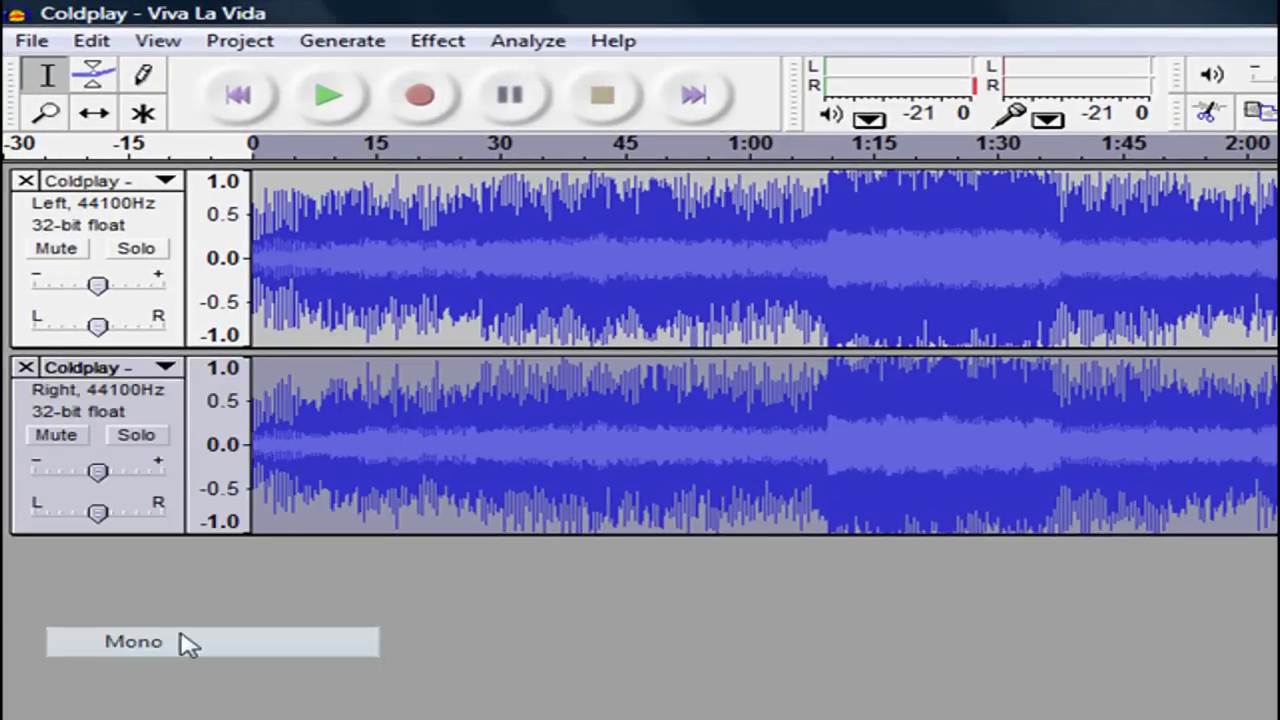
left_click(160, 182)
left_click(176, 458)
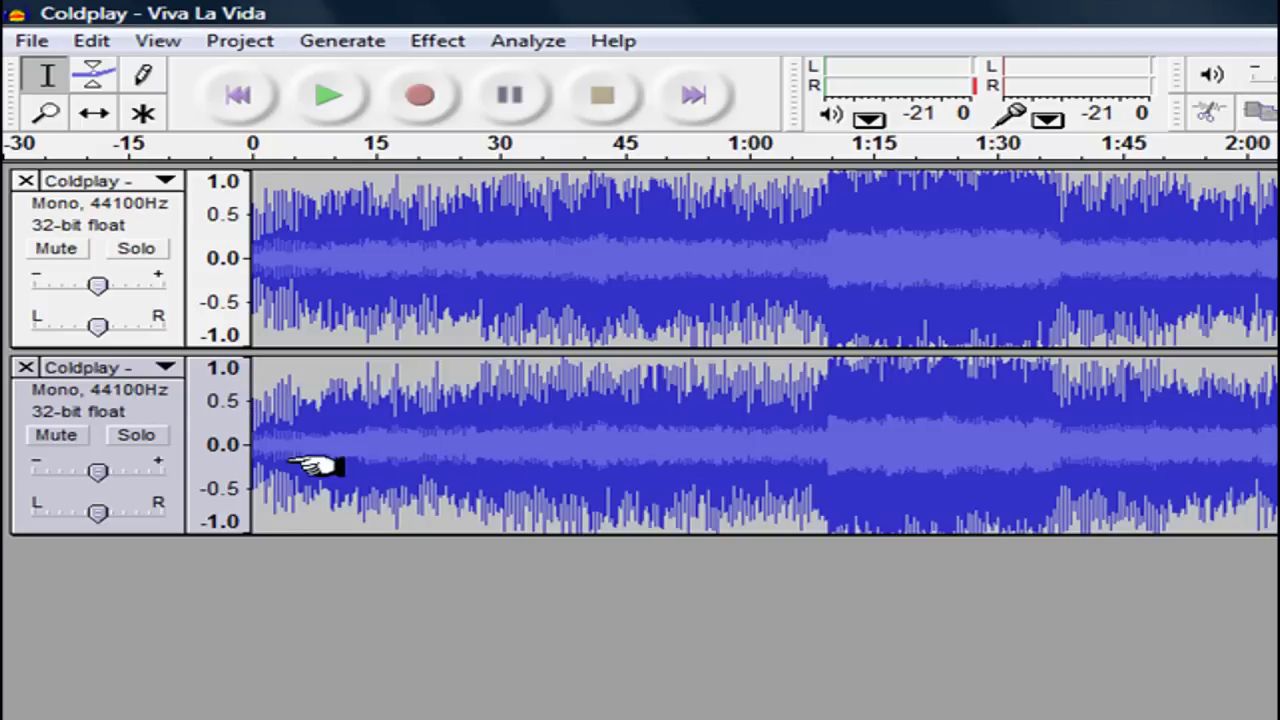
Play the edited tracks from about 44 seconds to check the vocal removal, and stop playback
left_click(288, 466)
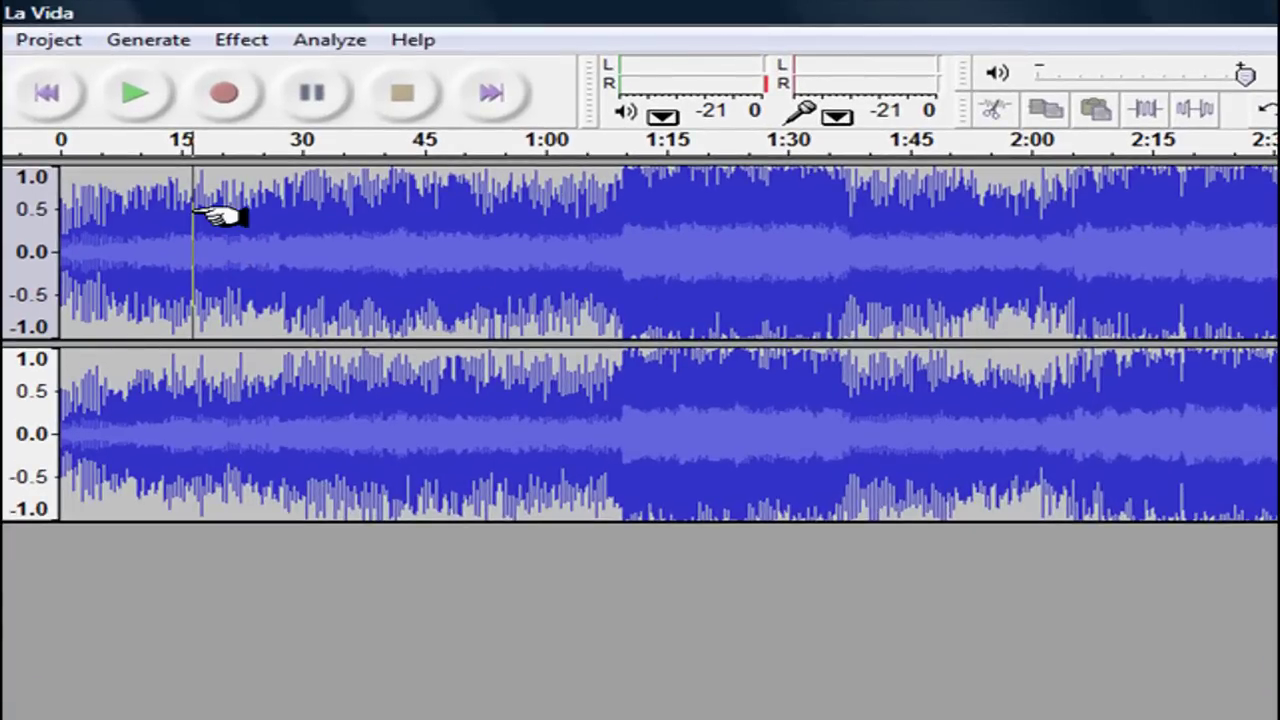
left_click(419, 246)
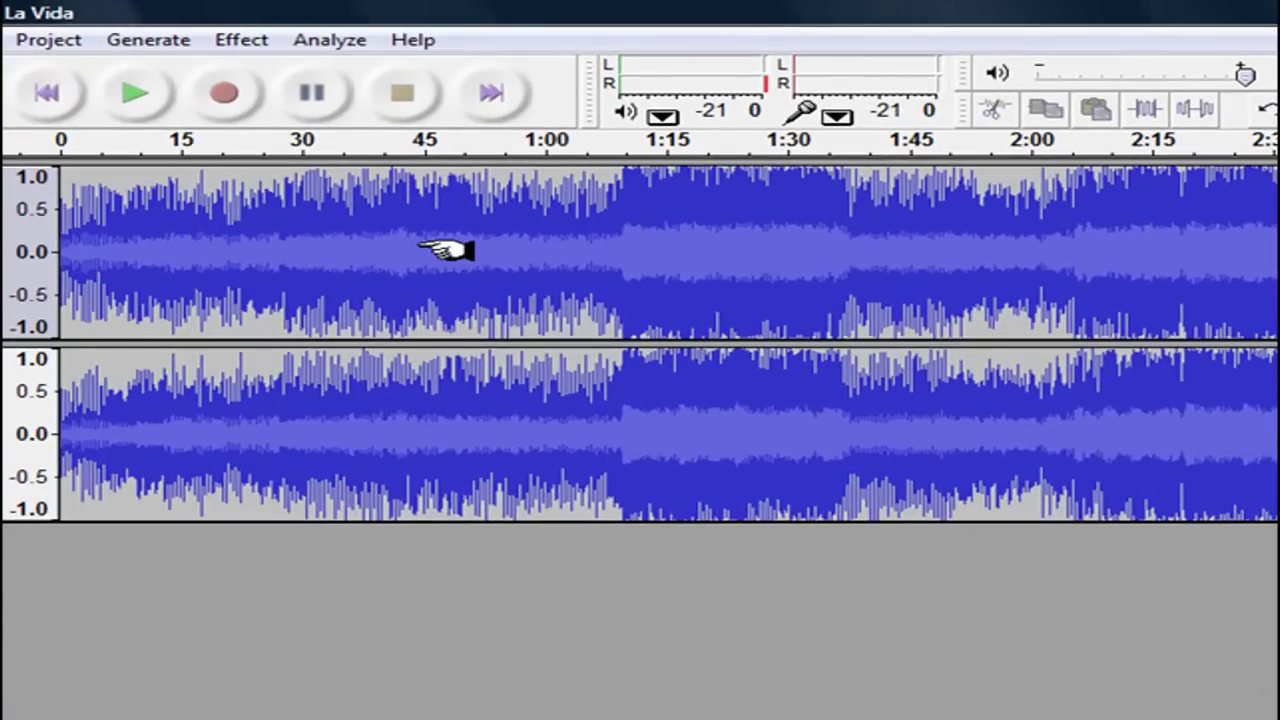
left_click(130, 95)
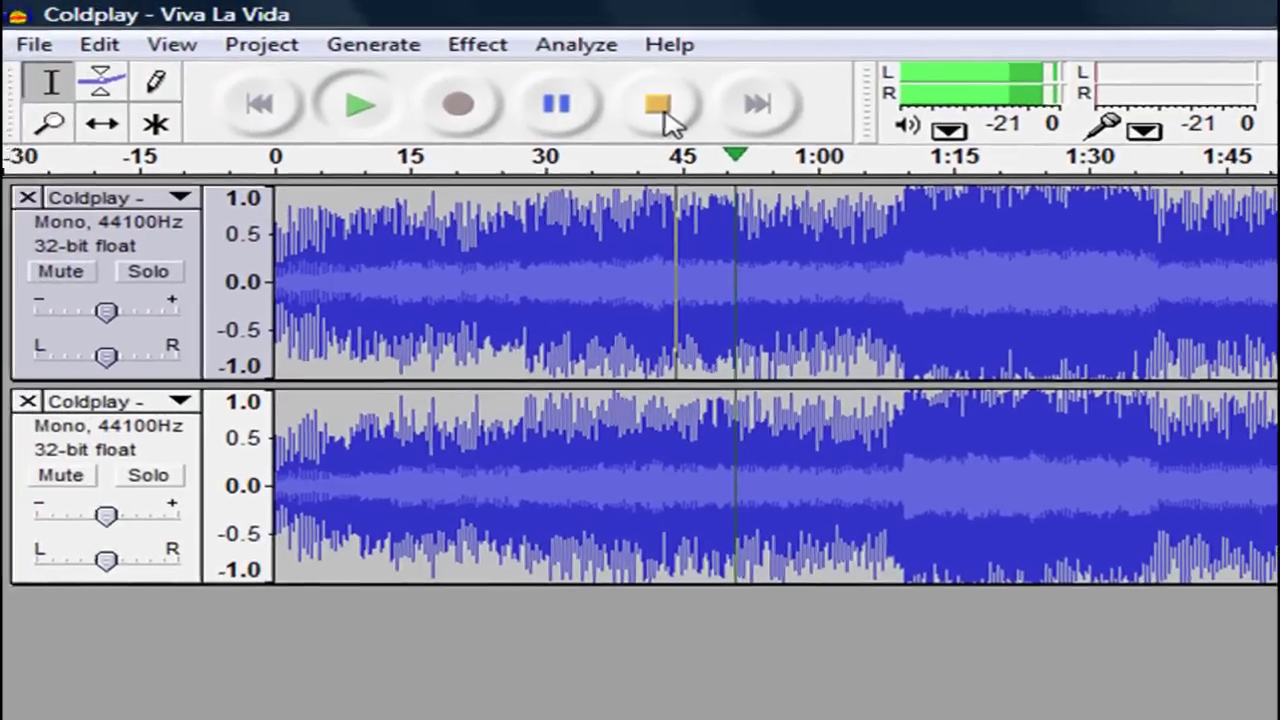
left_click(414, 110)
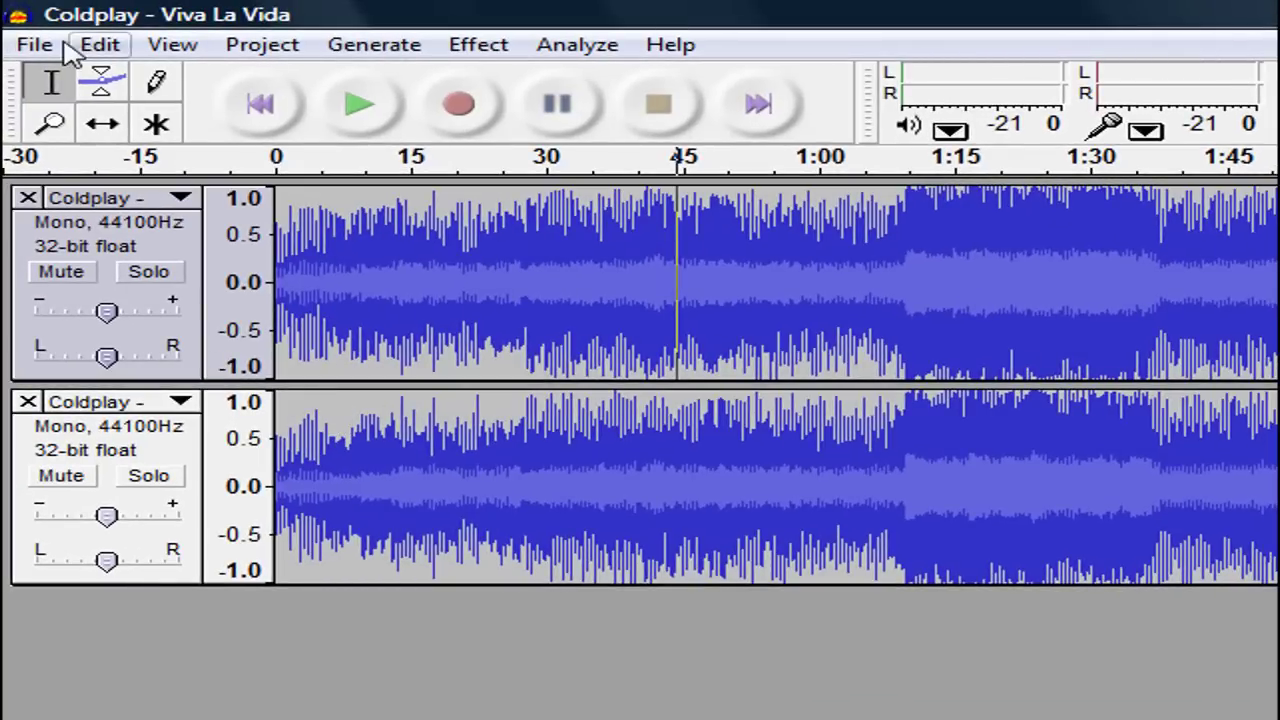
Start an MP3 export to the Music folder with the file name "Coldplay - Viva La Vida (No Vocals)" and cancel it
left_click(34, 44)
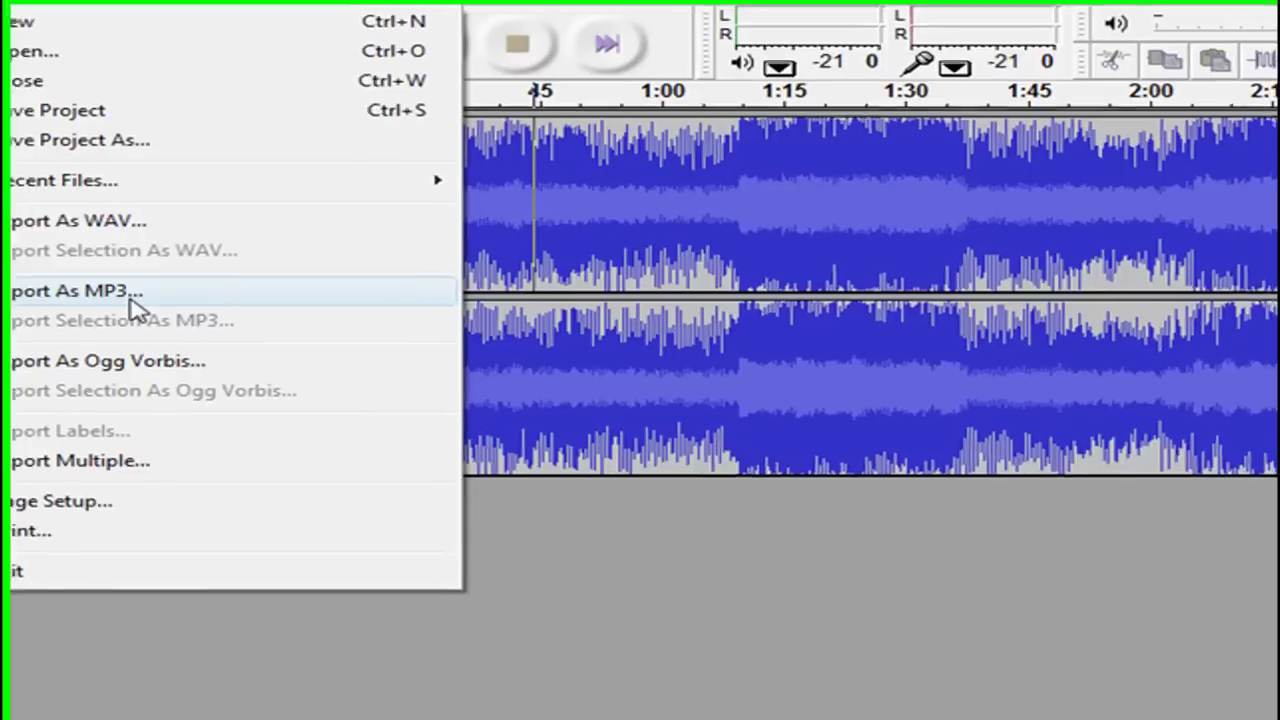
left_click(225, 385)
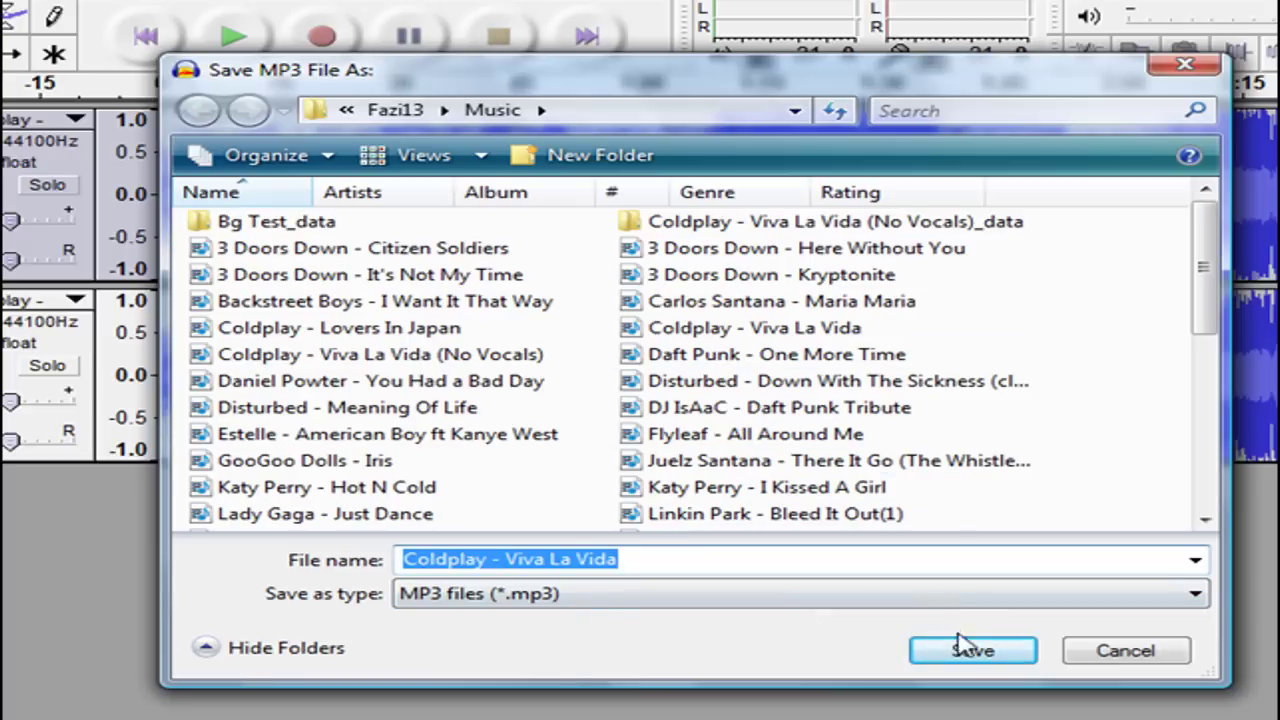
left_click(749, 562)
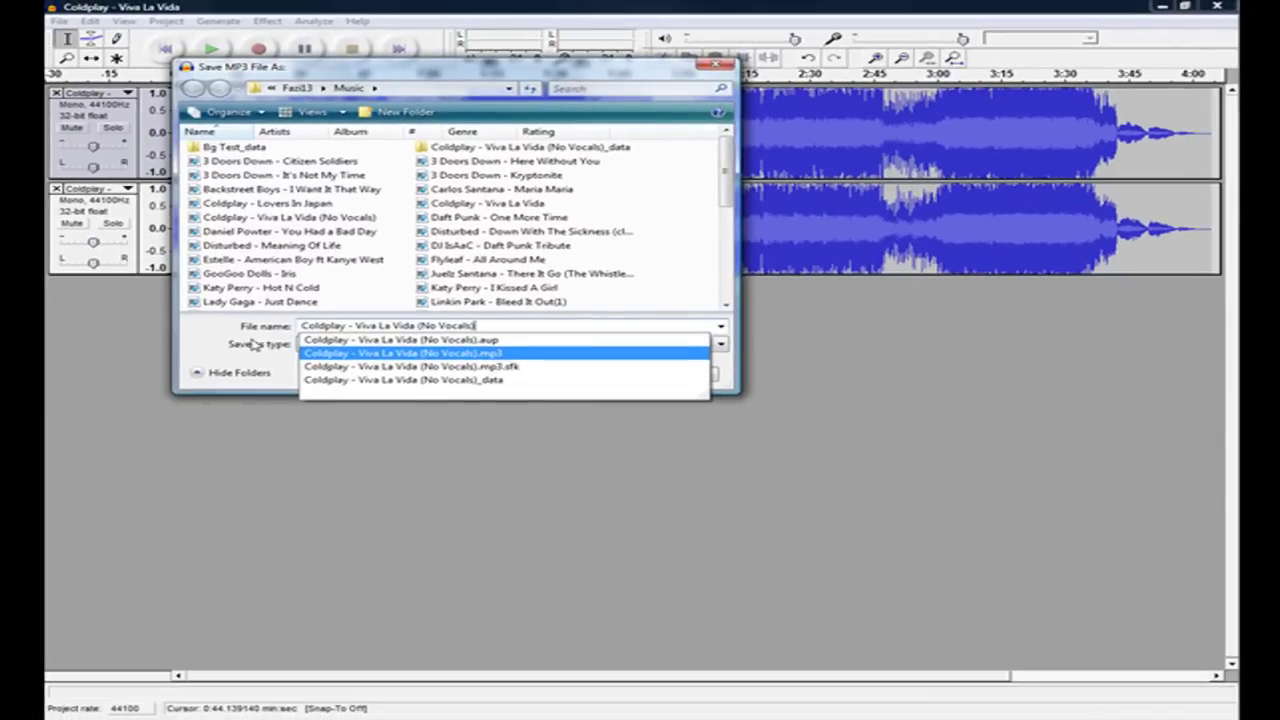
left_click(255, 343)
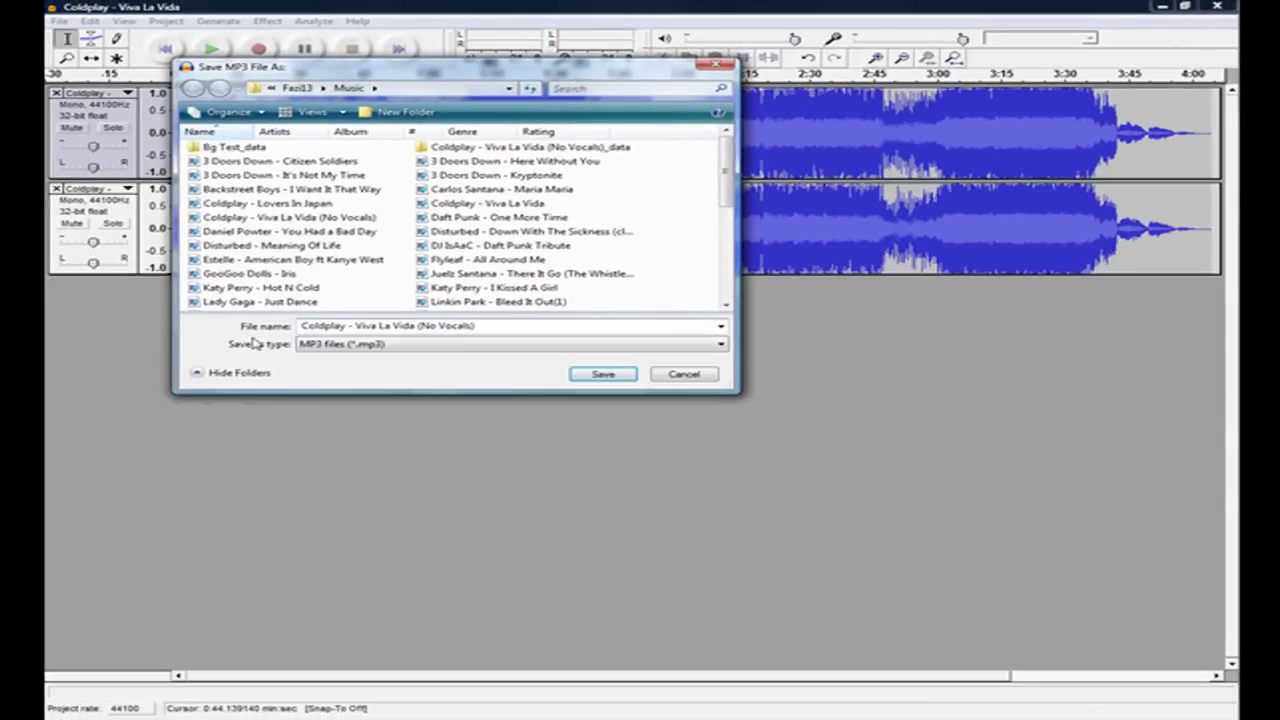
left_click(693, 379)
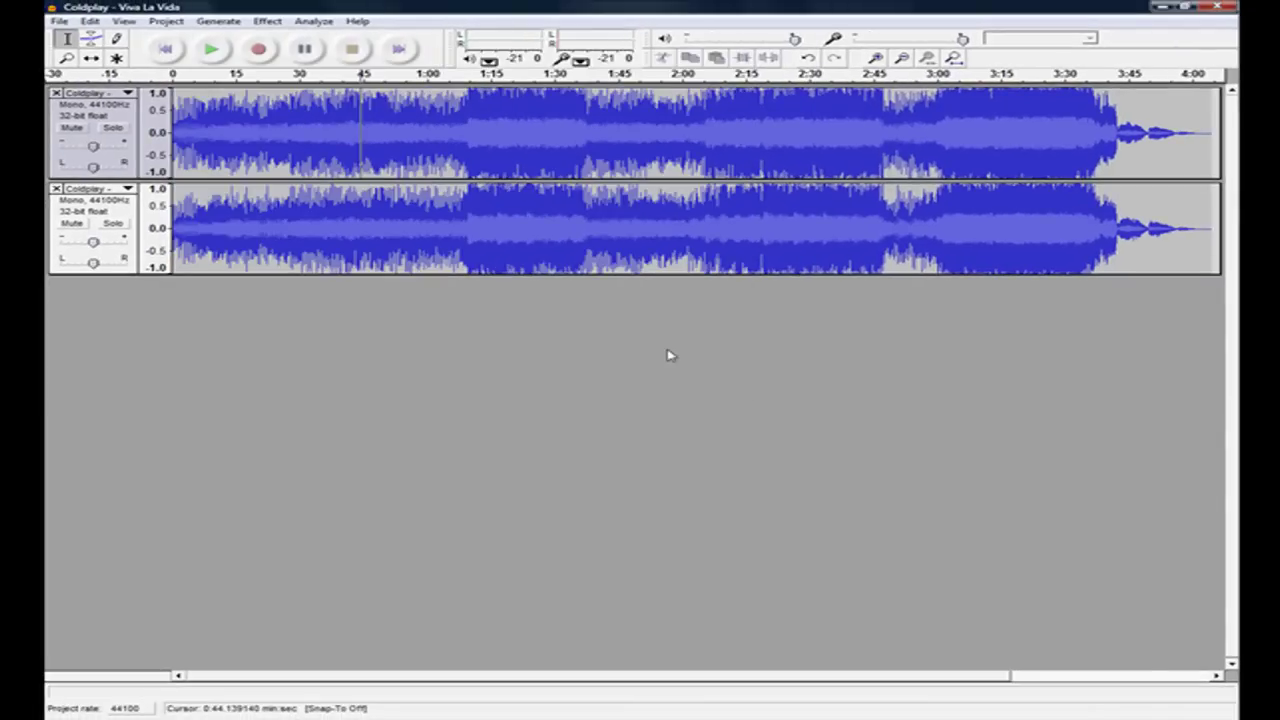